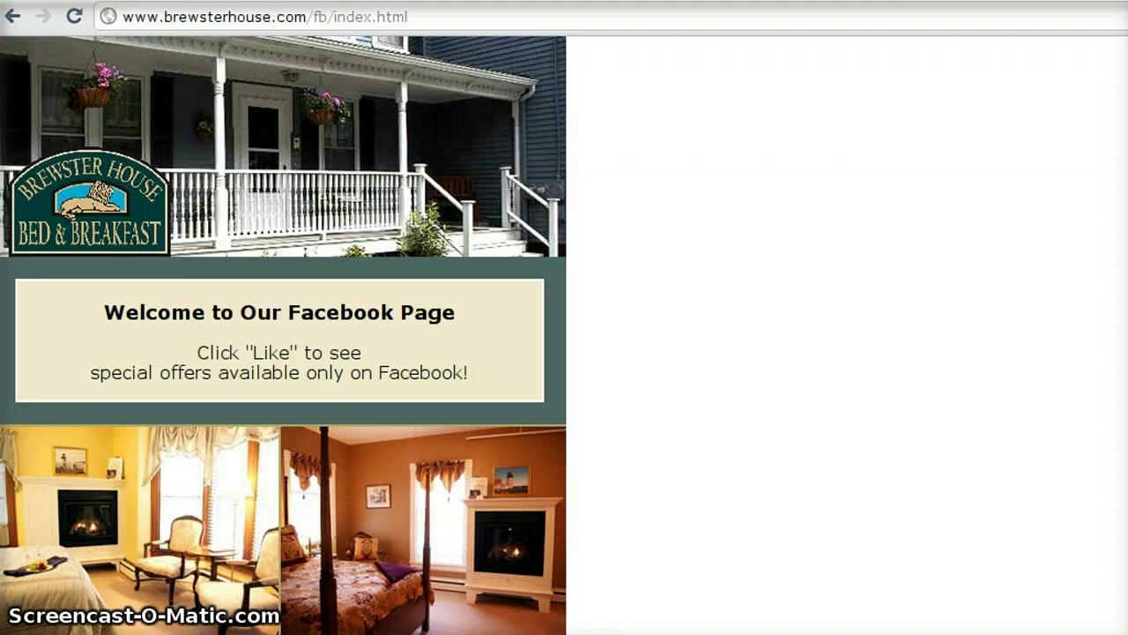
Step: Navigate Chrome from the Brewster House welcome page to facebook.com/developers
left_click(128, 555)
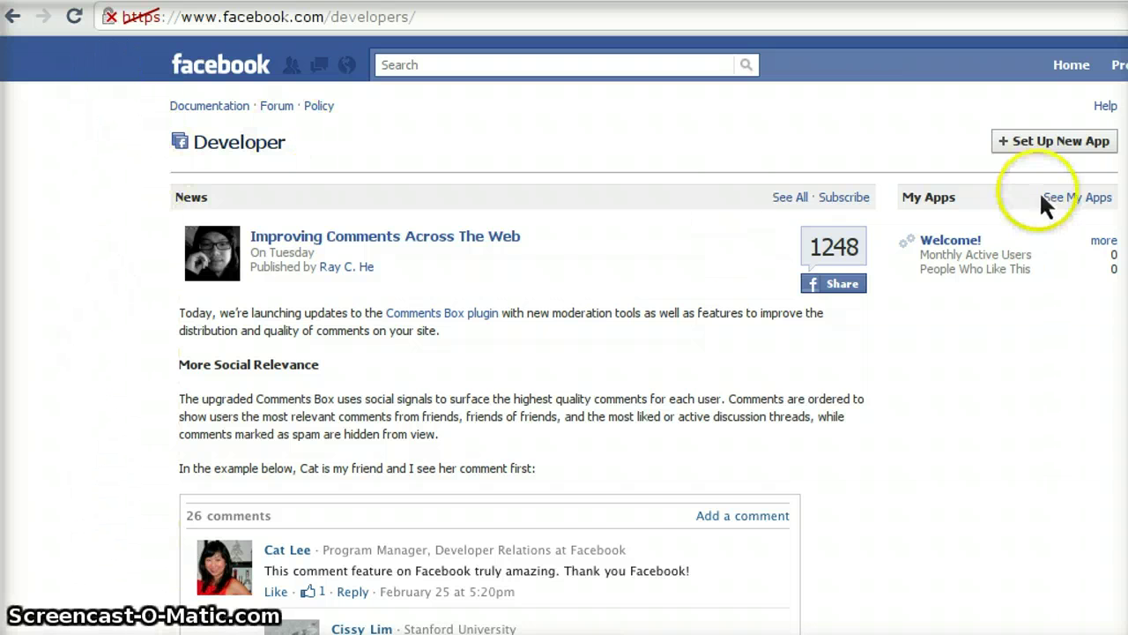
Step: Bring up the Create Application form via '+ Set Up New App', then list the Back history
left_click(1053, 143)
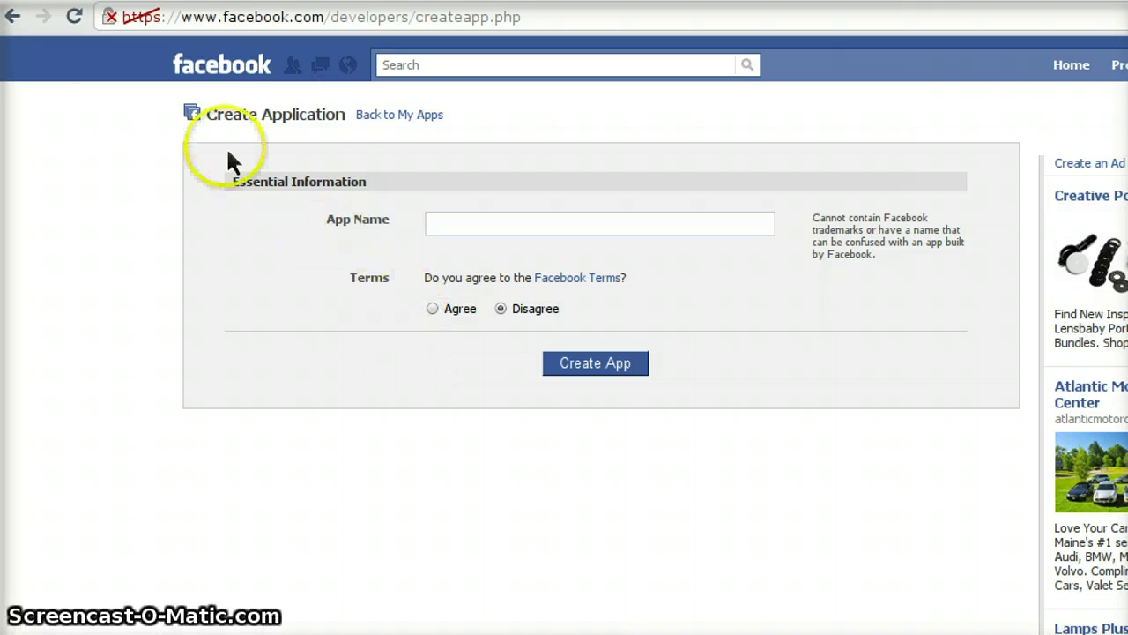
left_click(19, 26)
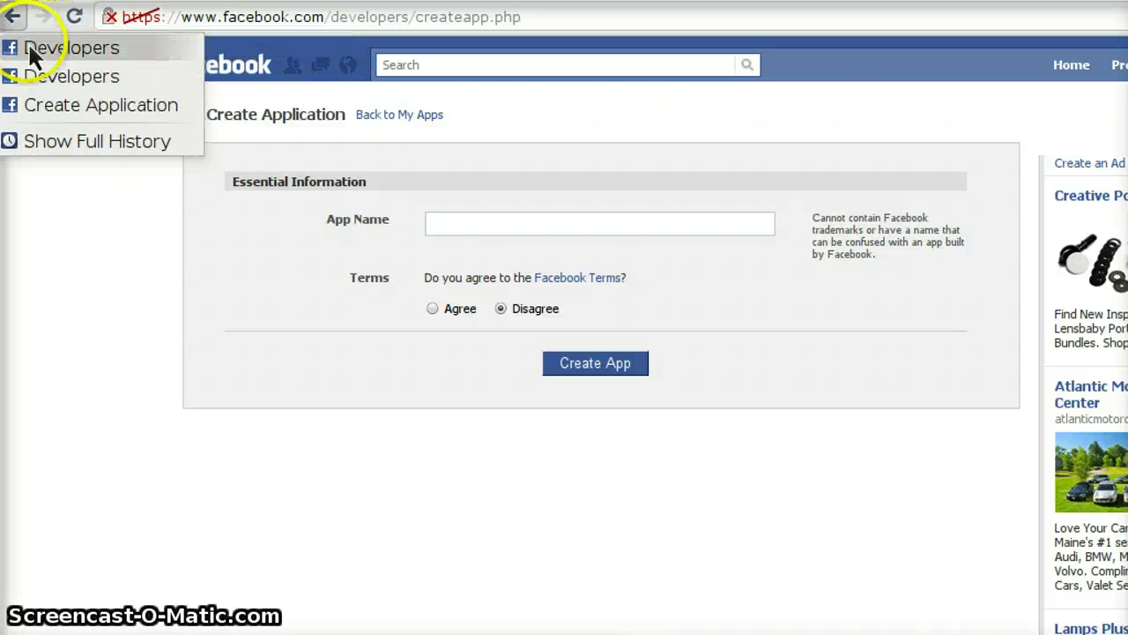
left_click(30, 44)
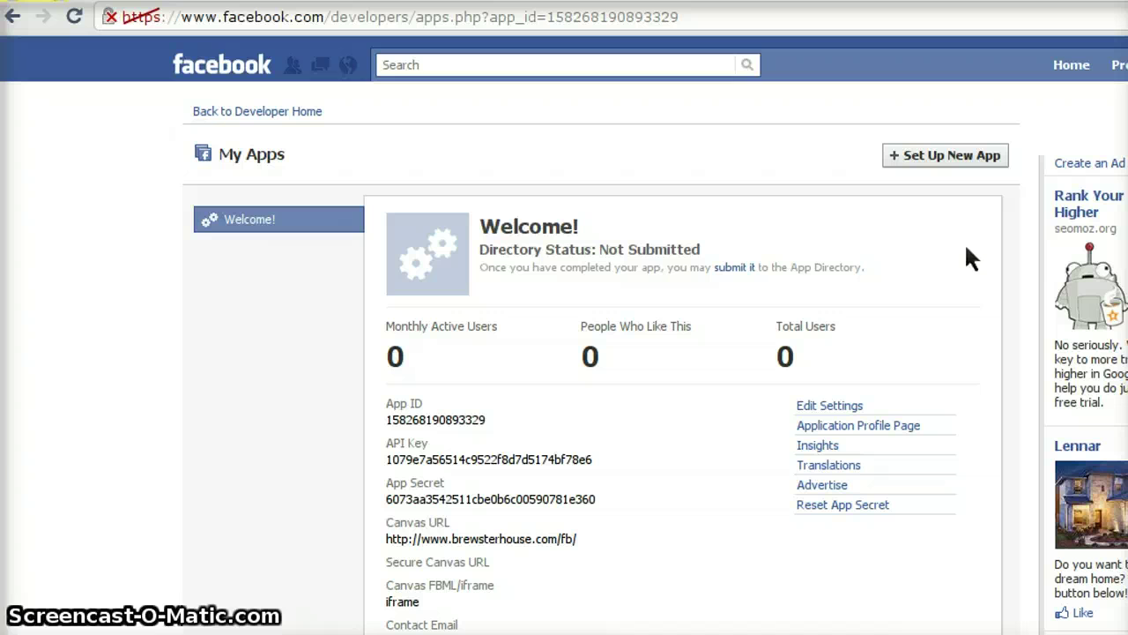
left_click(932, 257)
scroll(908, 256, "down", 1)
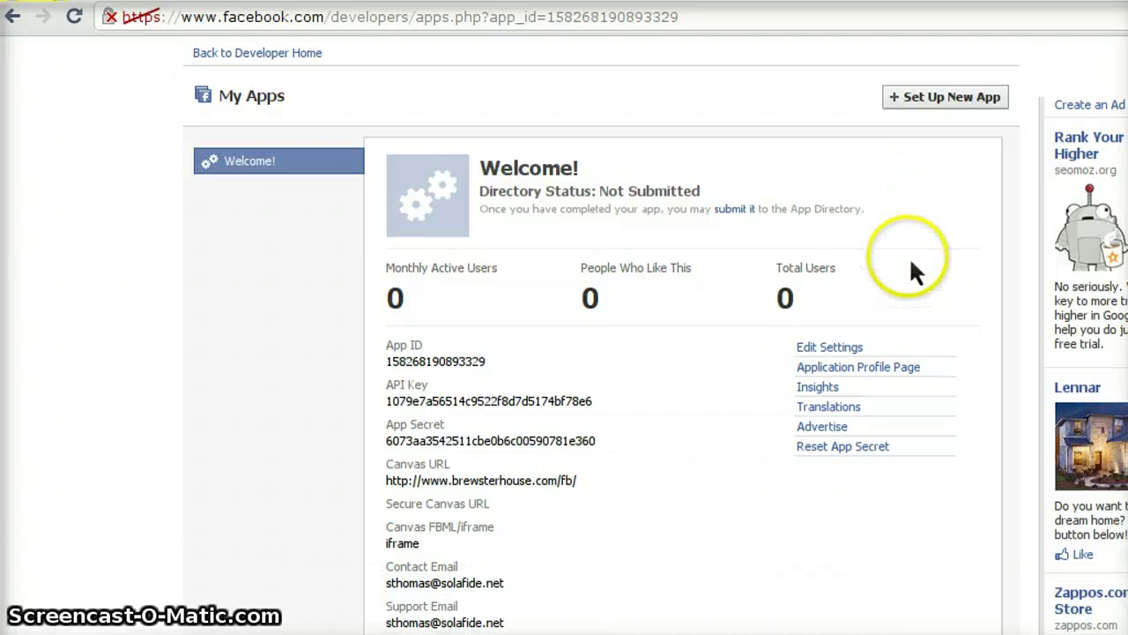
scroll(908, 256, "down", 1)
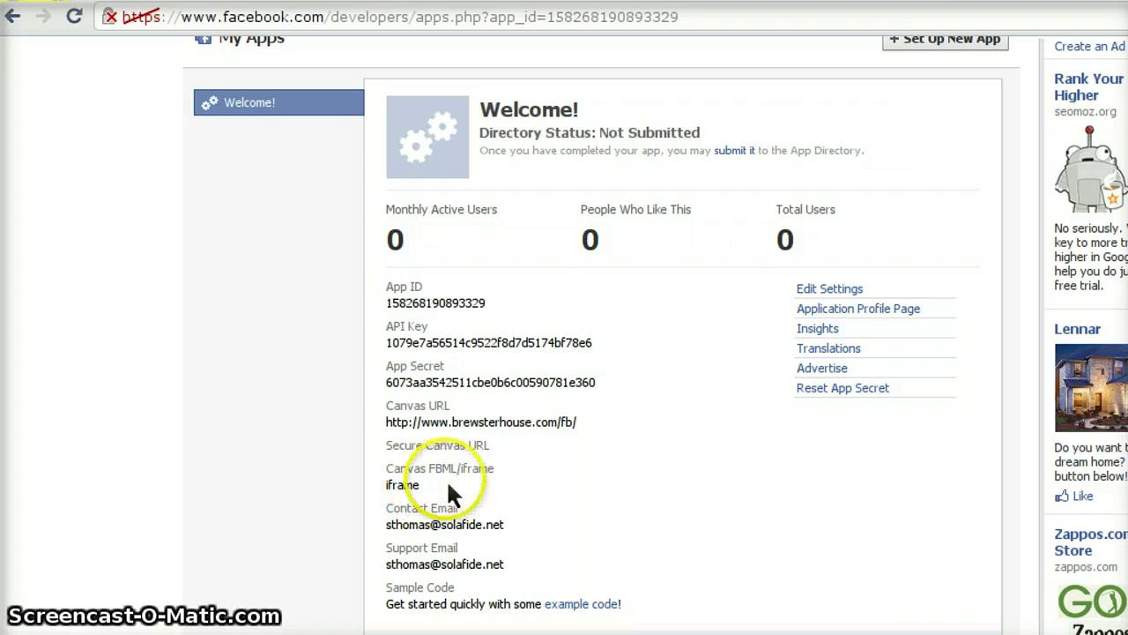
Step: Edit the Welcome! app's settings and switch to the Facebook Integration section
left_click(822, 298)
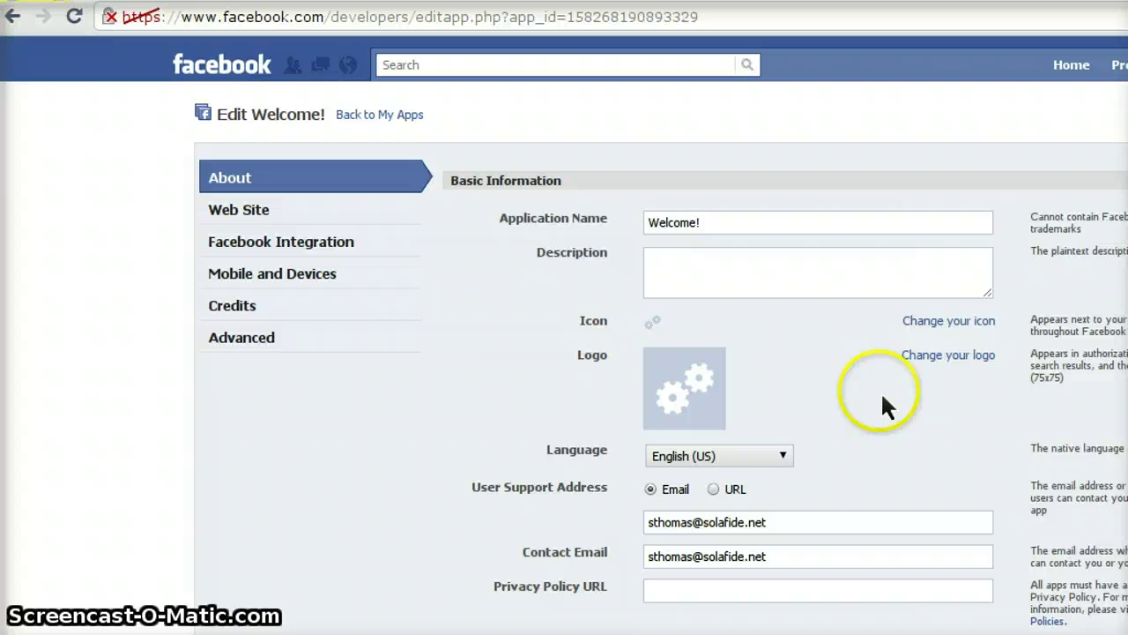
scroll(884, 406, "down", 2)
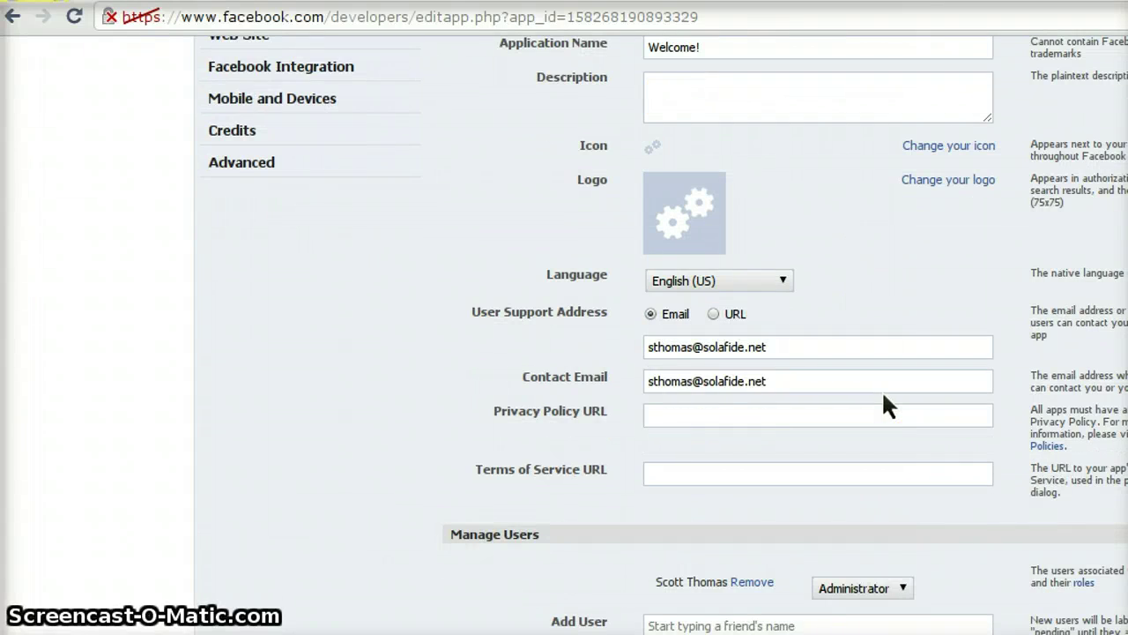
scroll(885, 394, "up", 2)
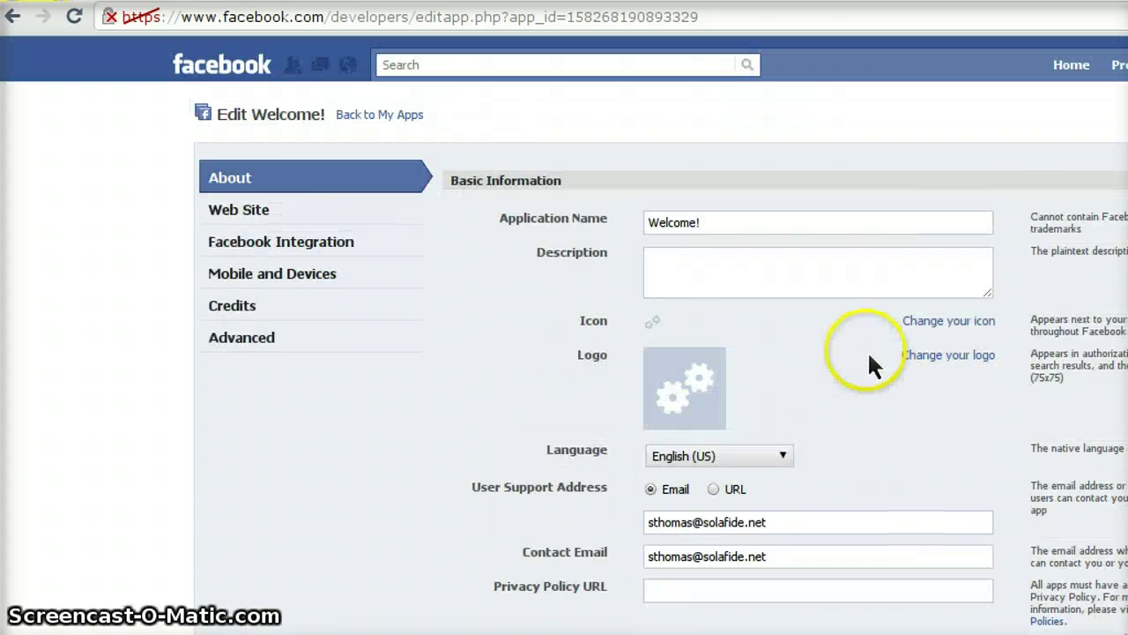
left_click(278, 240)
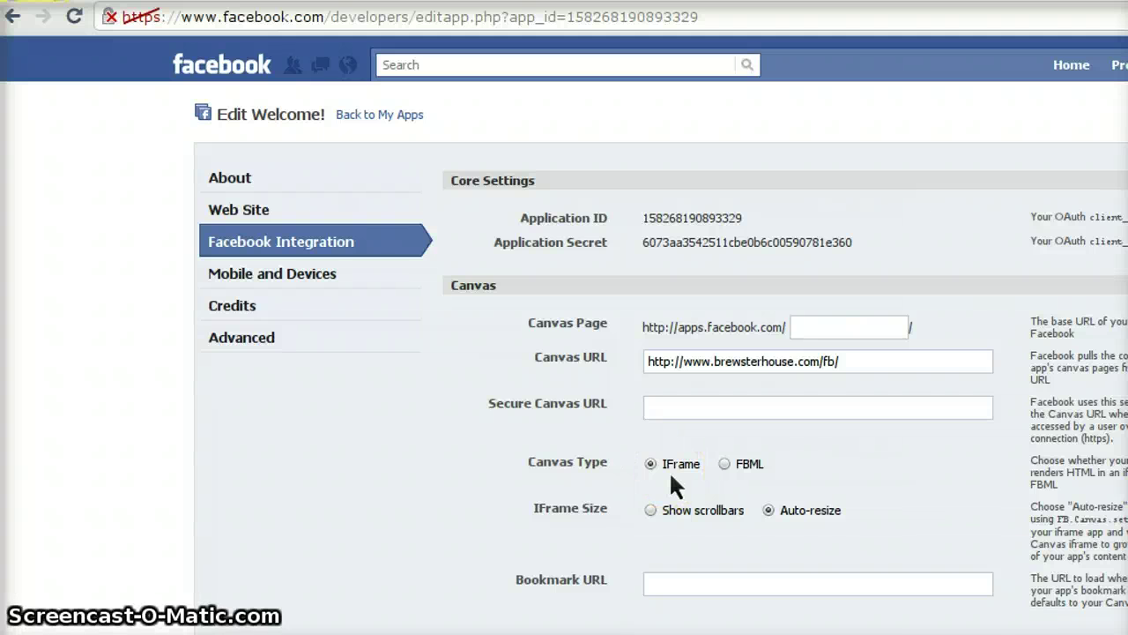
Step: Confirm IFrame Auto-resize, Page Tab Type IFrame and Tab URL index.html
scroll(670, 470, "down", 3)
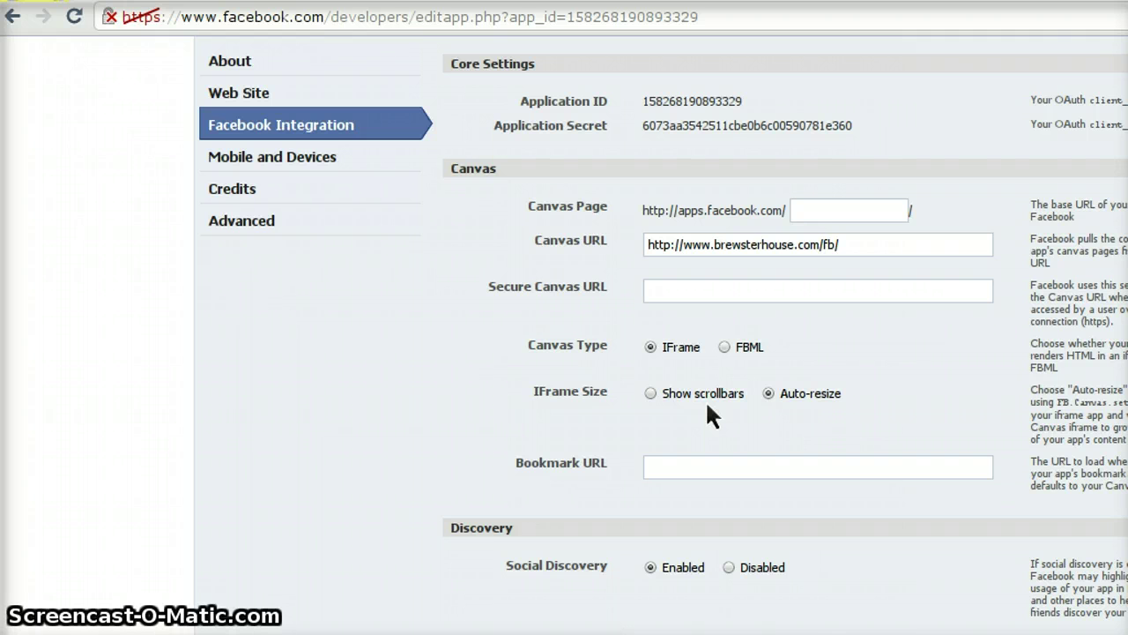
left_click(792, 403)
scroll(795, 408, "down", 3)
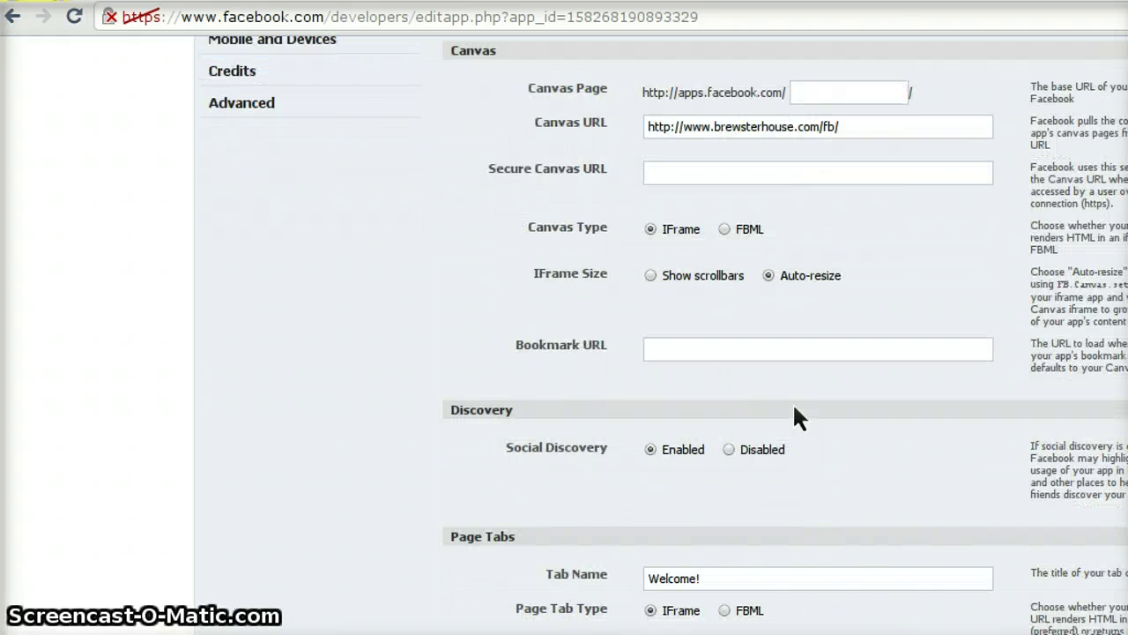
scroll(793, 402, "down", 2)
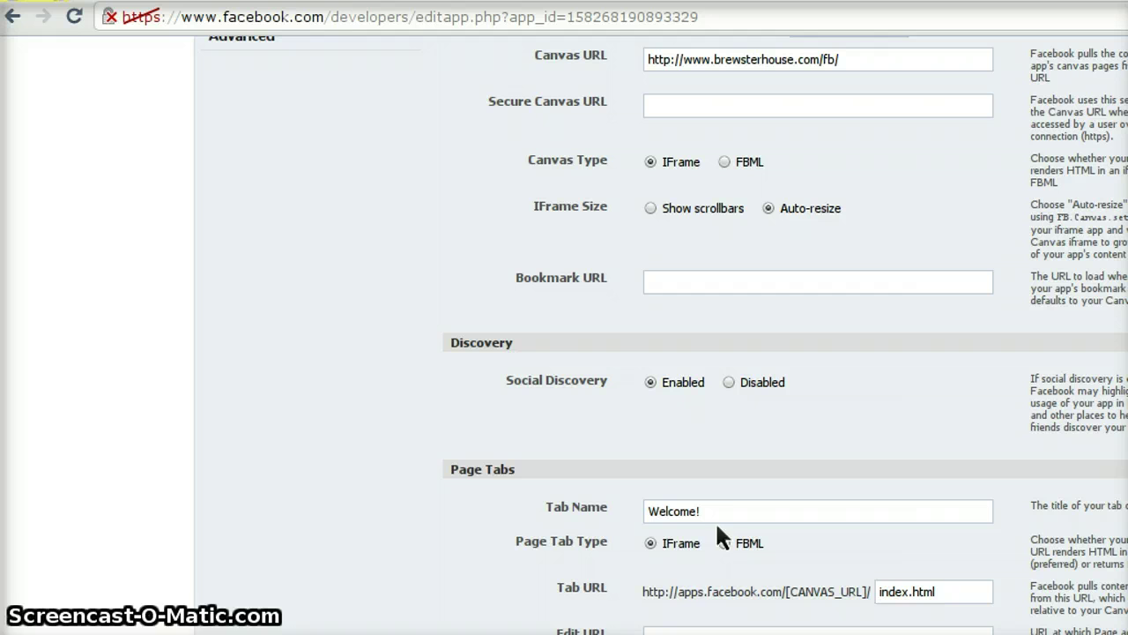
left_click(675, 555)
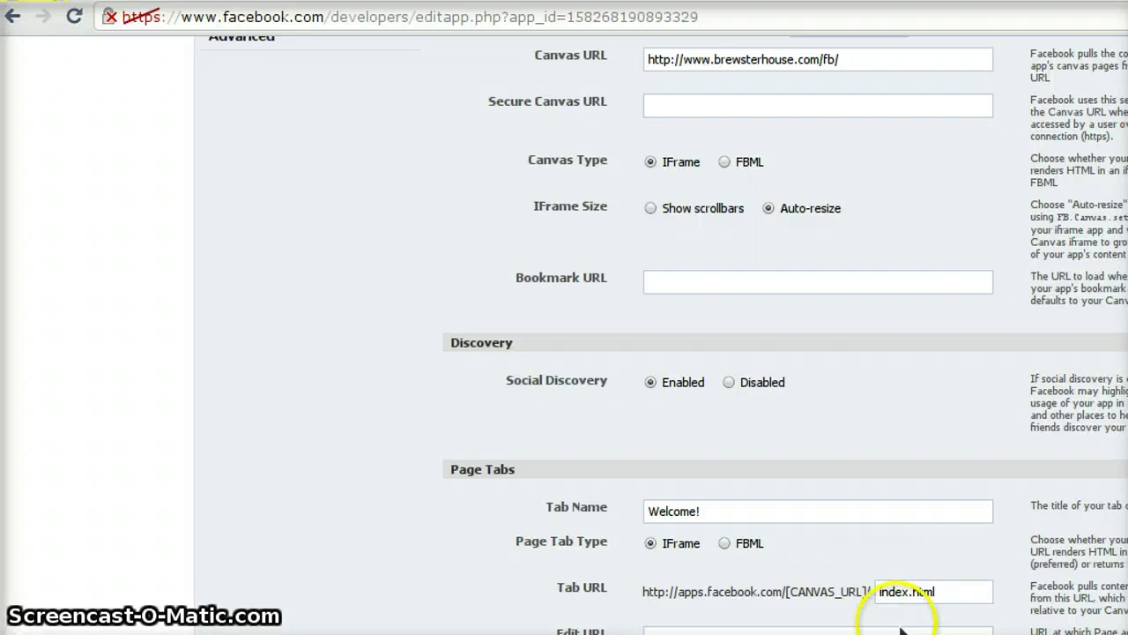
left_click(907, 592)
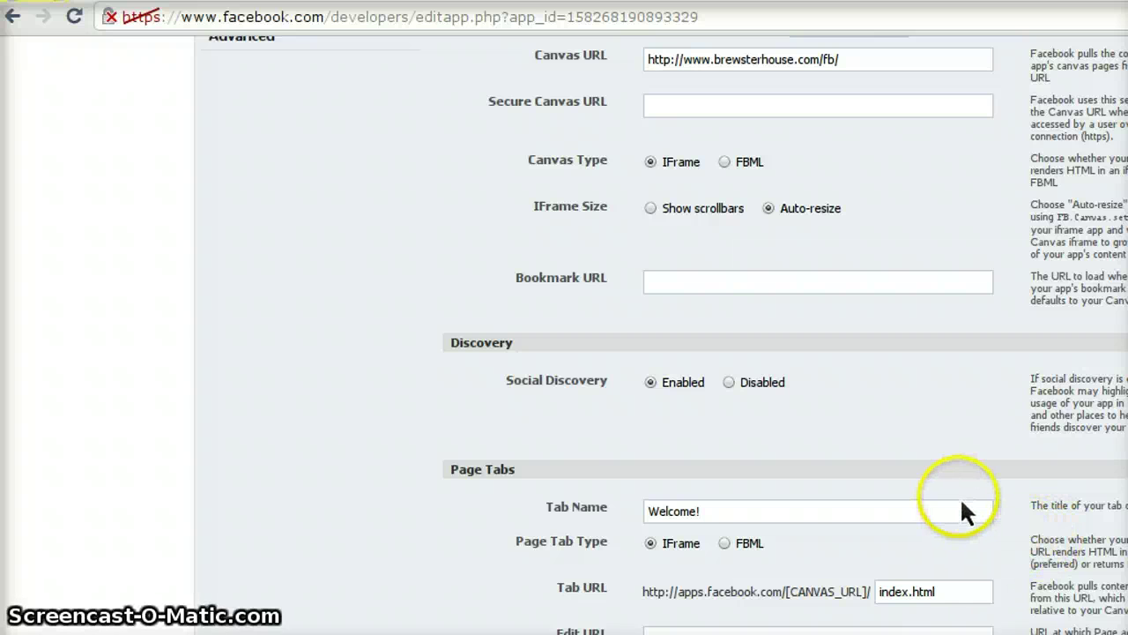
Step: Go back to the Welcome! app's My Apps overview
scroll(960, 503, "up", 2)
scroll(960, 496, "up", 2)
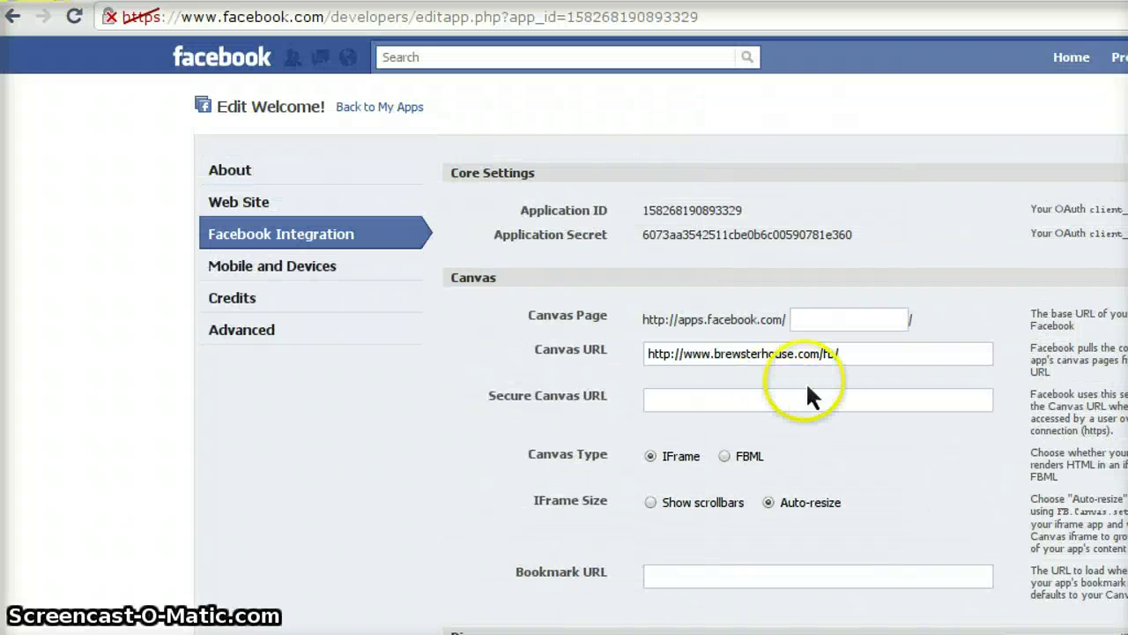
left_click(405, 109)
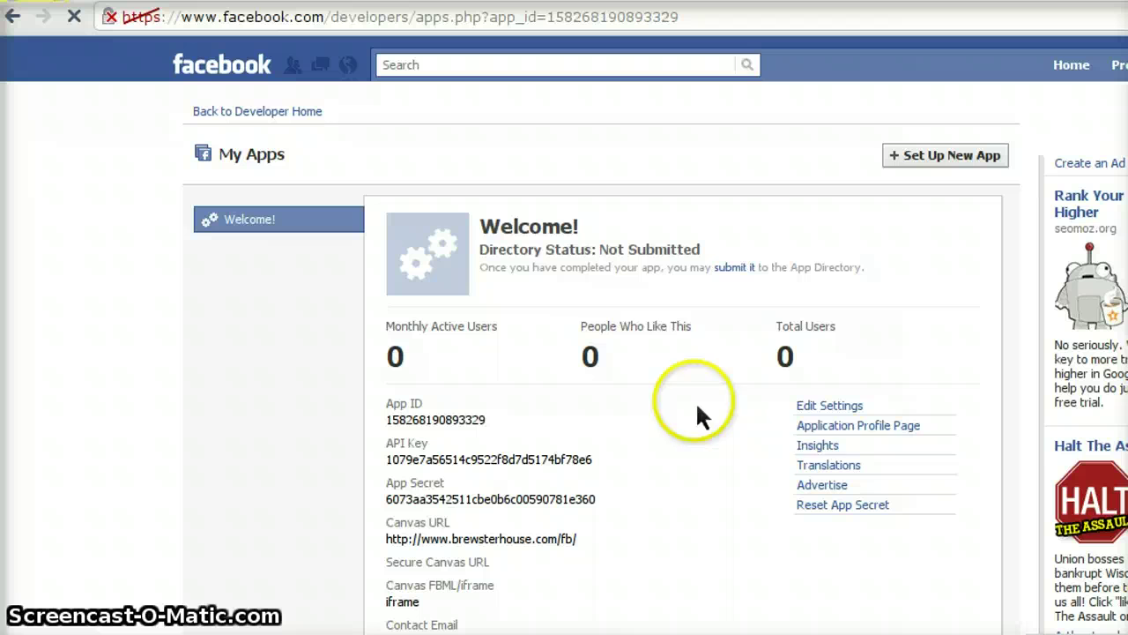
Step: From the Welcome! app's profile page, add it to the Brewster House (Hotel) page
left_click(826, 430)
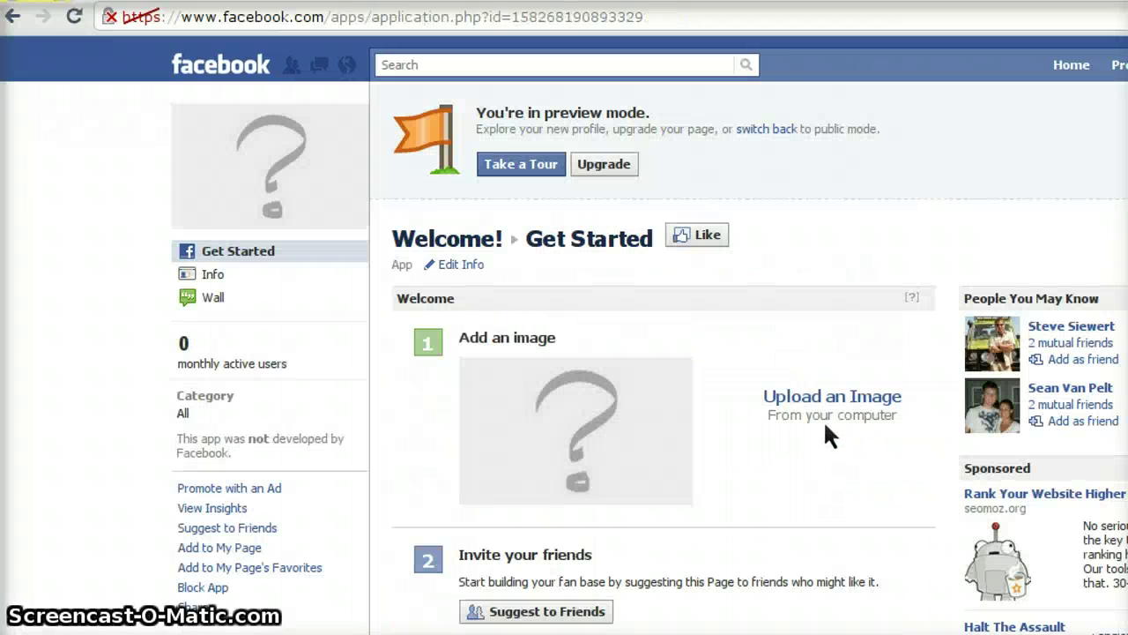
left_click(230, 546)
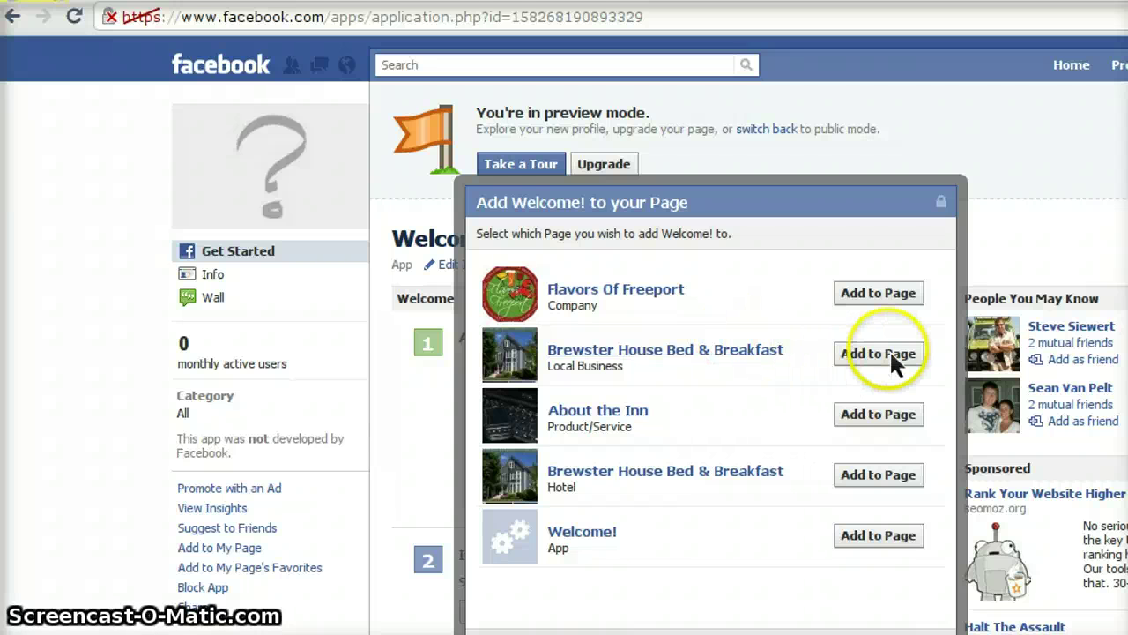
left_click(898, 476)
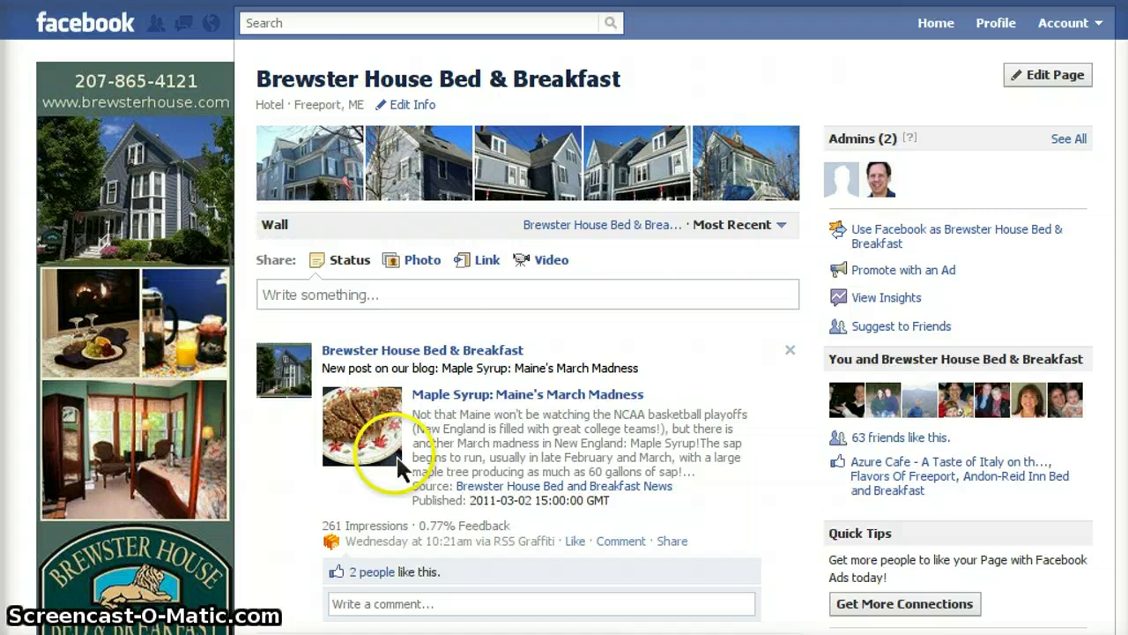
Step: Scroll the Brewster House wall and expand 'More' to reveal the Welcome! tab
scroll(396, 457, "down", 1)
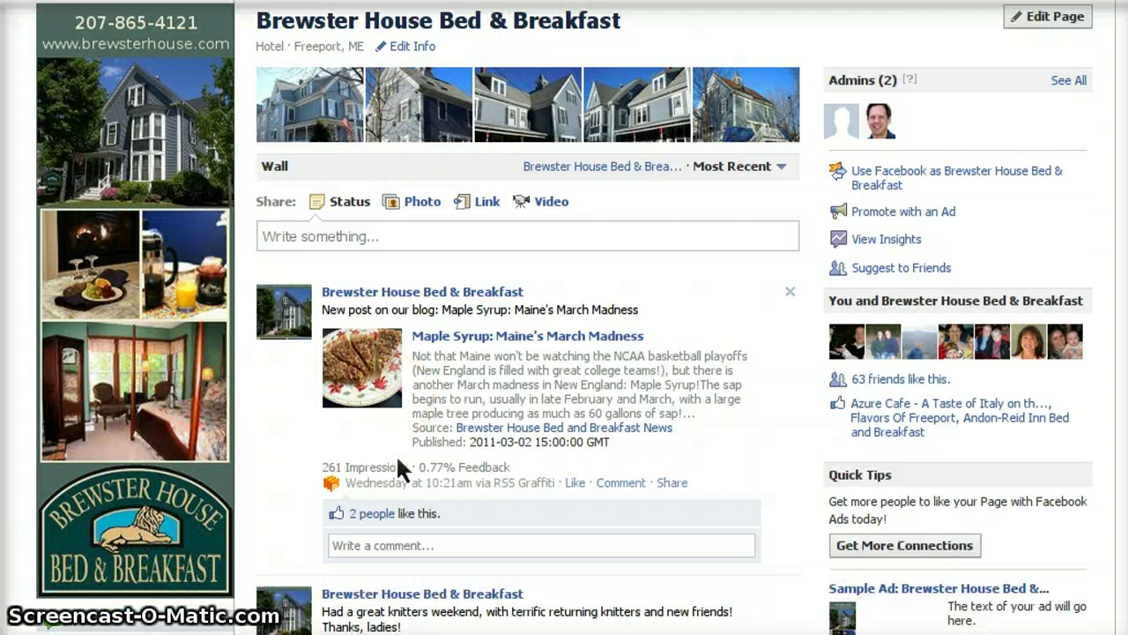
scroll(398, 460, "down", 4)
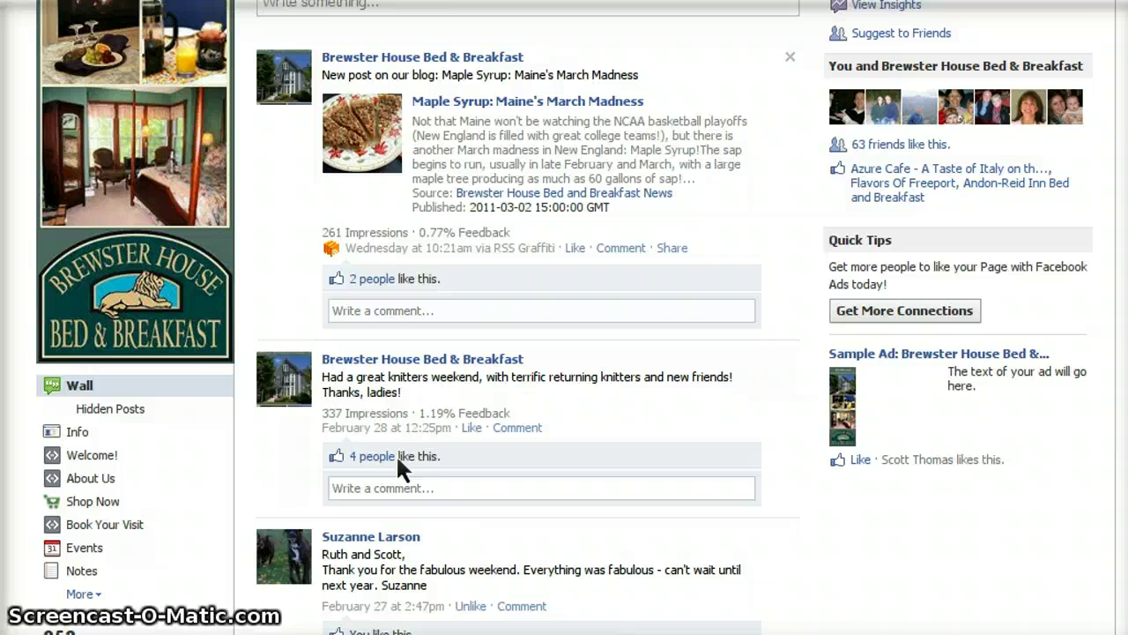
scroll(396, 454, "down", 1)
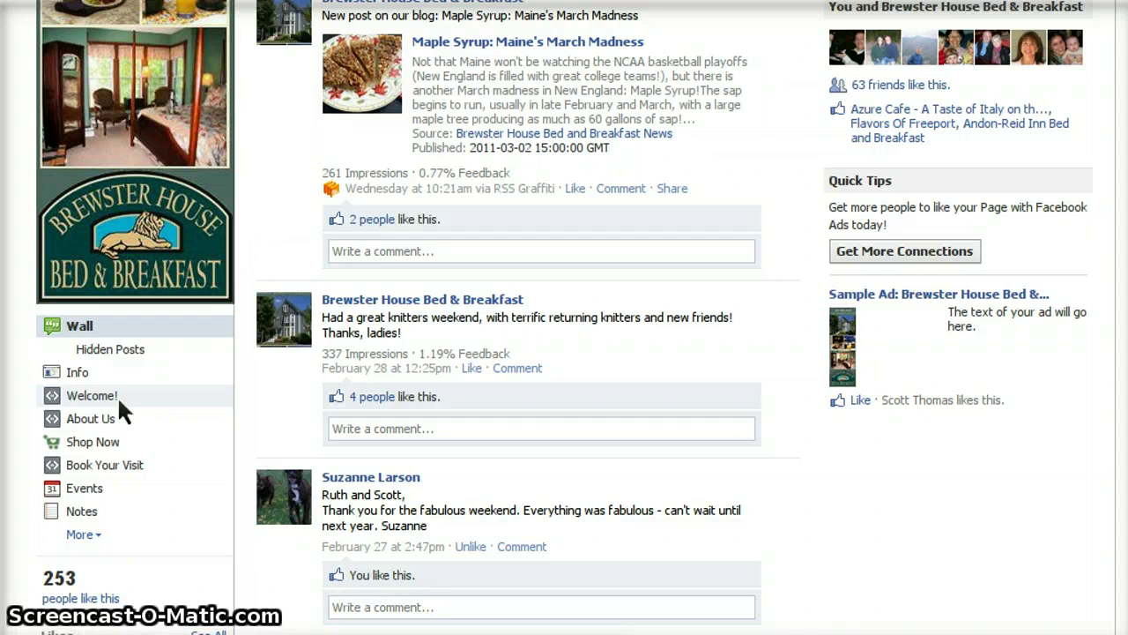
left_click(84, 535)
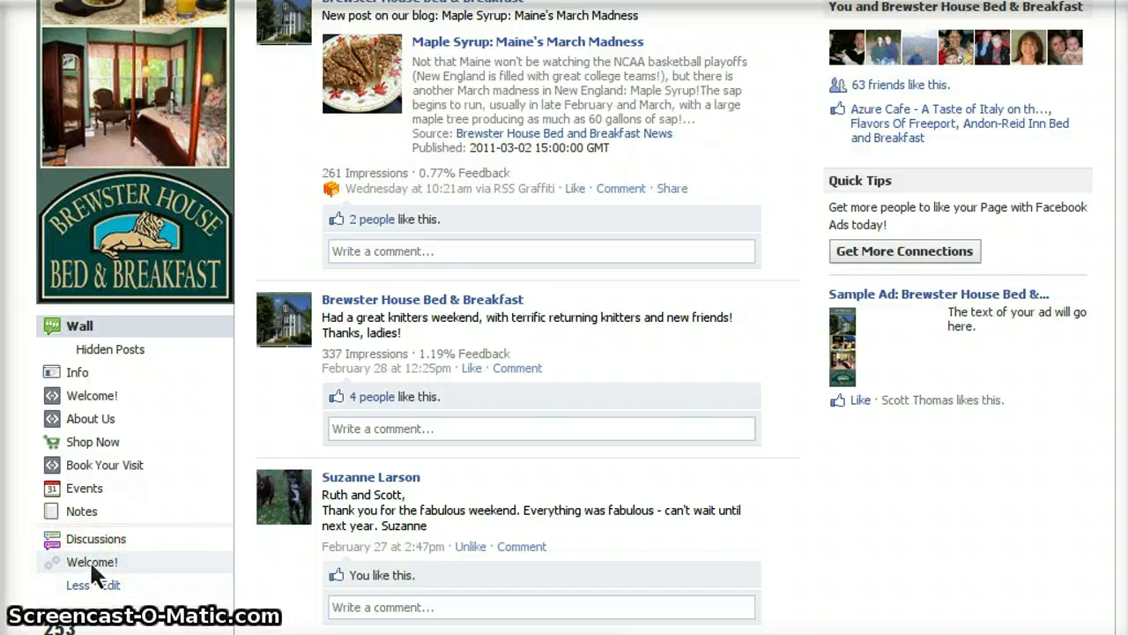
Step: Open the Welcome! tab and scroll through its welcome banner and room photos
left_click(91, 564)
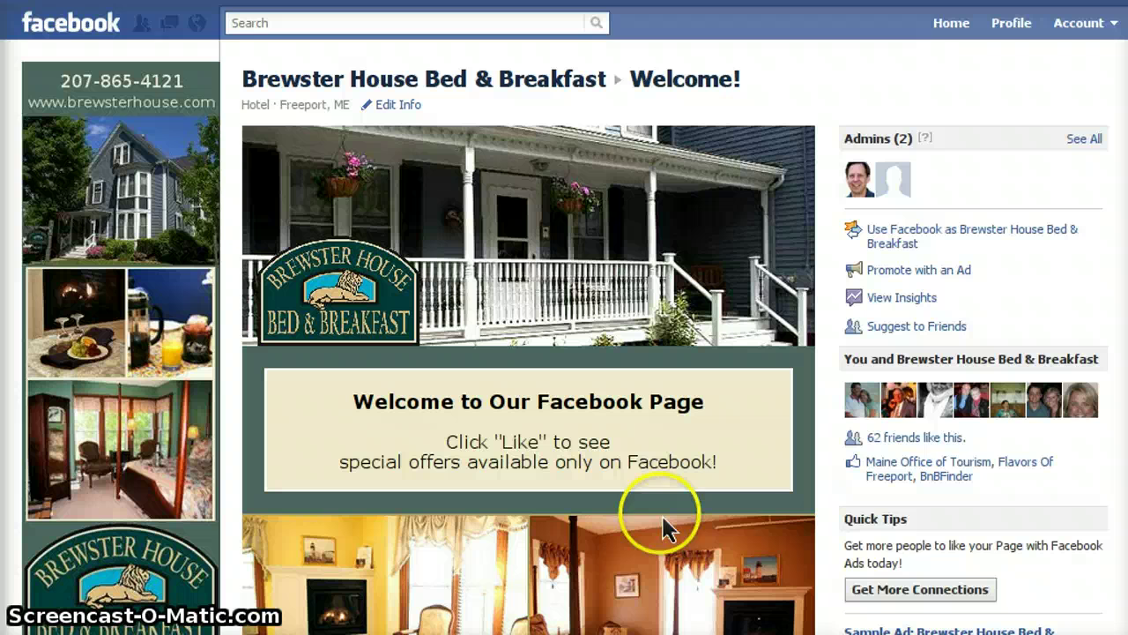
scroll(739, 498, "down", 3)
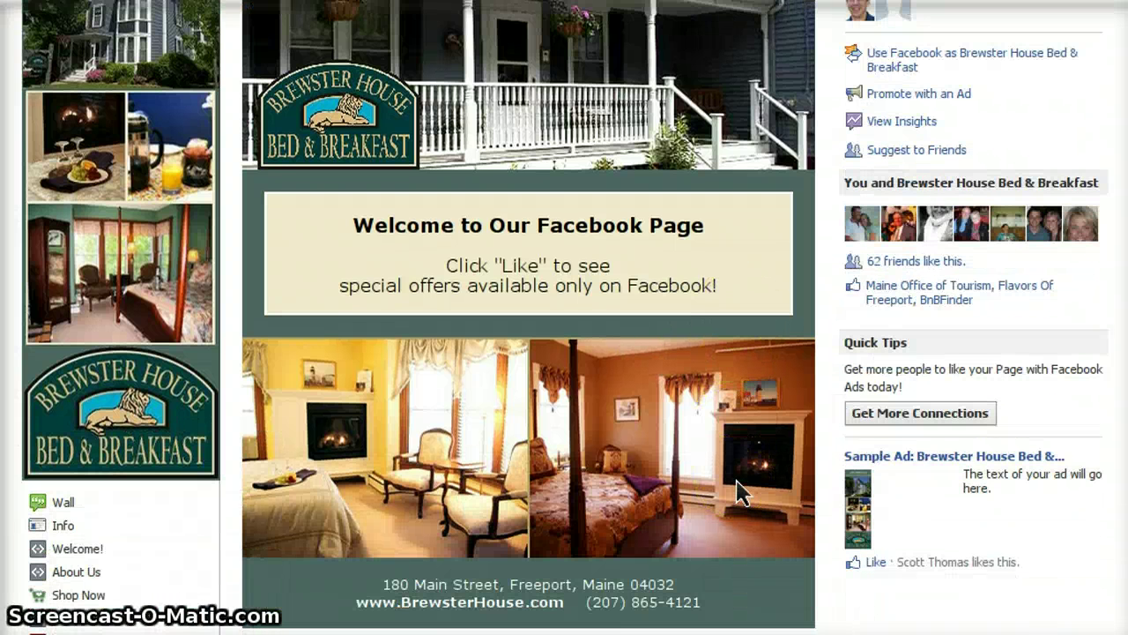
scroll(739, 496, "up", 3)
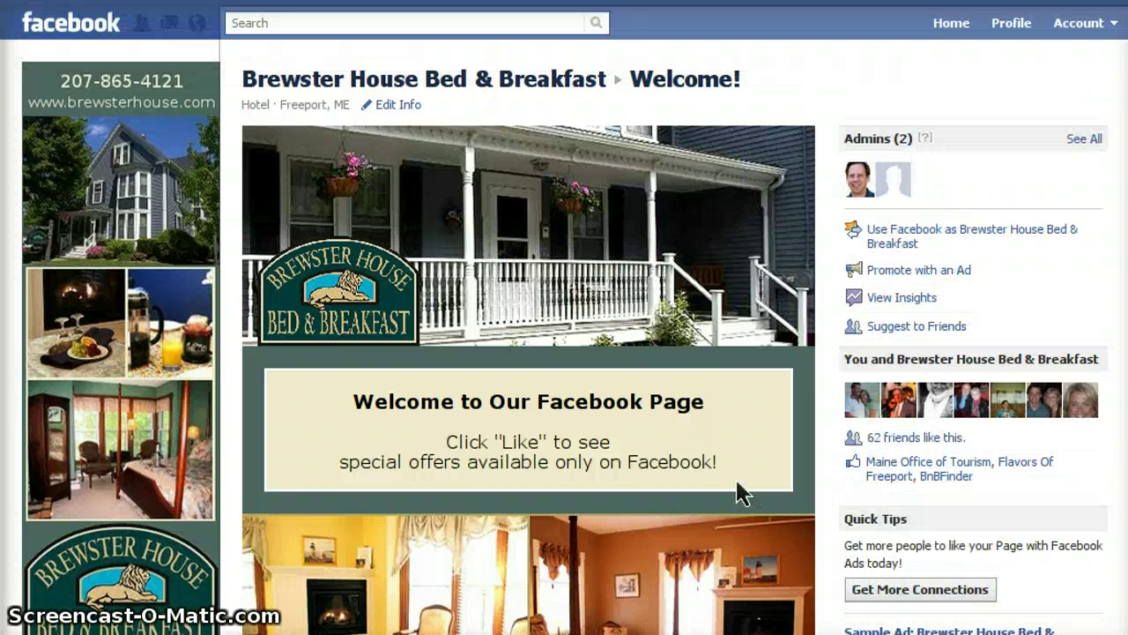